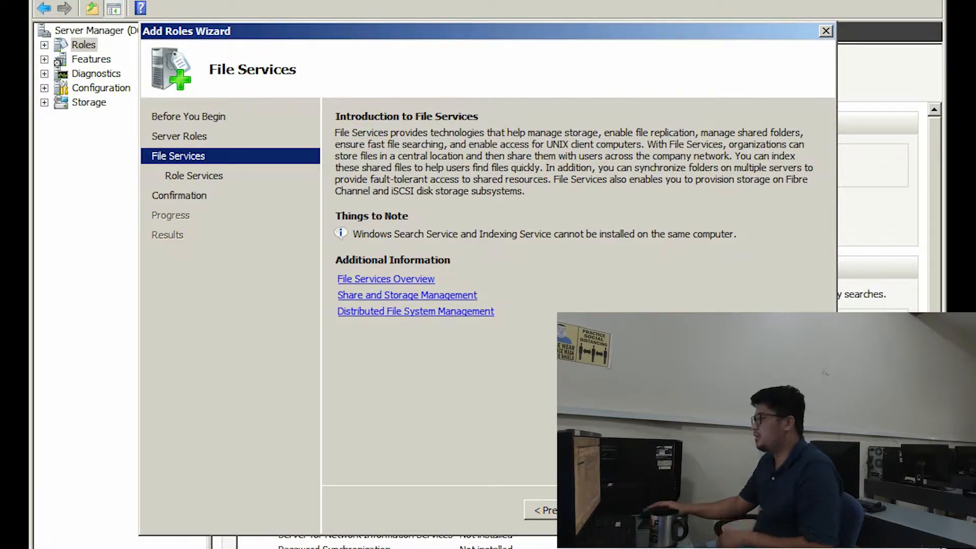
Select File Server Resource Manager alongside File Server as role services for File Services and continue to storage monitoring
{"action": "left_click", "coordinate": [628, 510]}
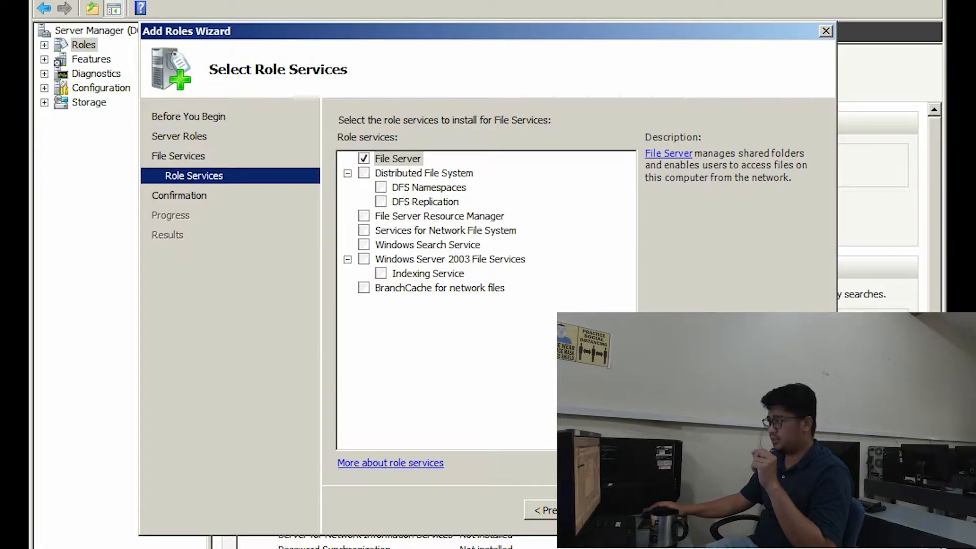
{"action": "left_click", "coordinate": [363, 216]}
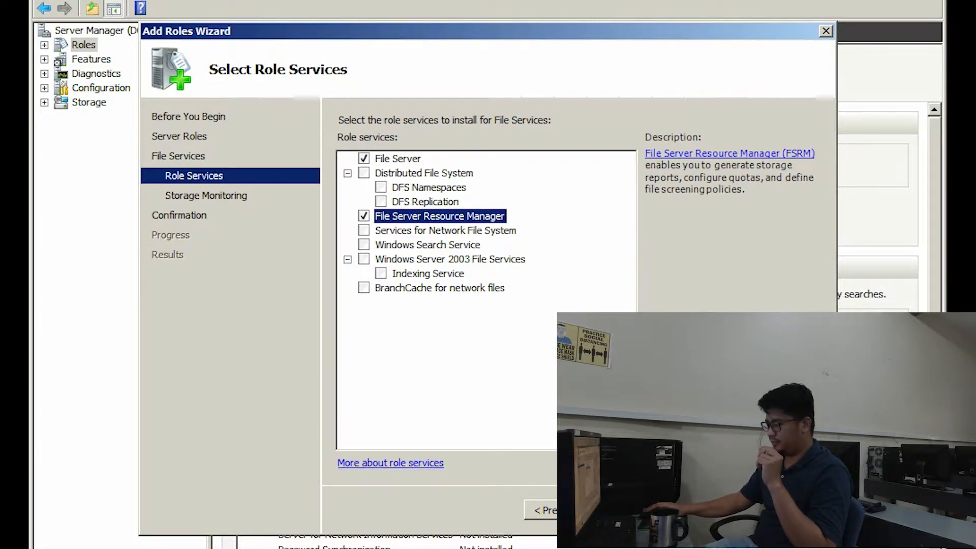
{"action": "left_click", "coordinate": [364, 216]}
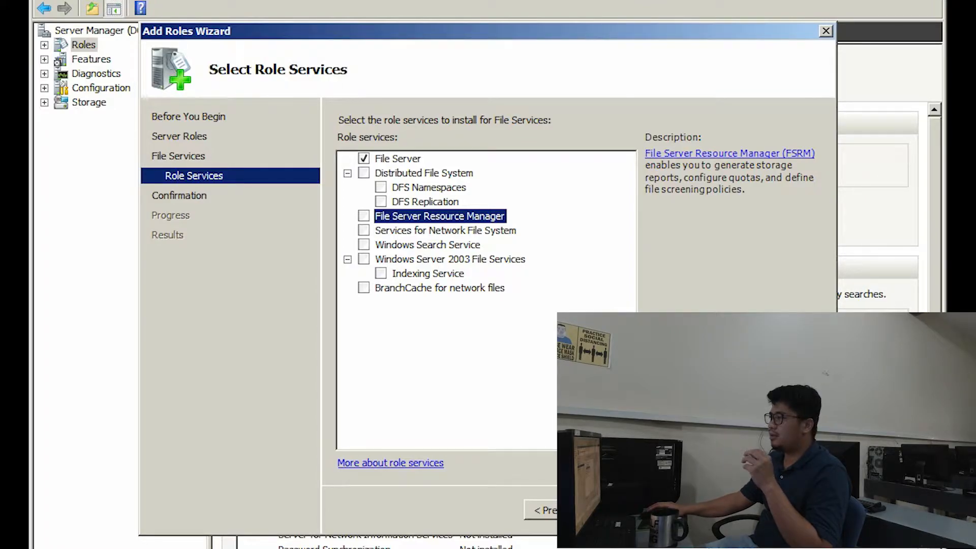
{"action": "left_click", "coordinate": [364, 216]}
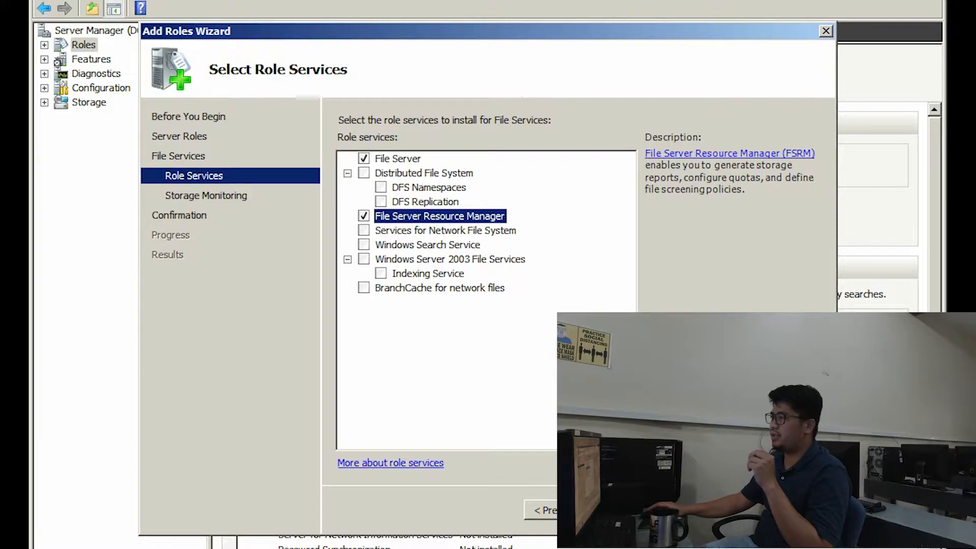
{"action": "left_click", "coordinate": [364, 216]}
{"action": "key", "text": "Up"}
{"action": "key", "text": "Up"}
{"action": "key", "text": "Up"}
{"action": "key", "text": "Up"}
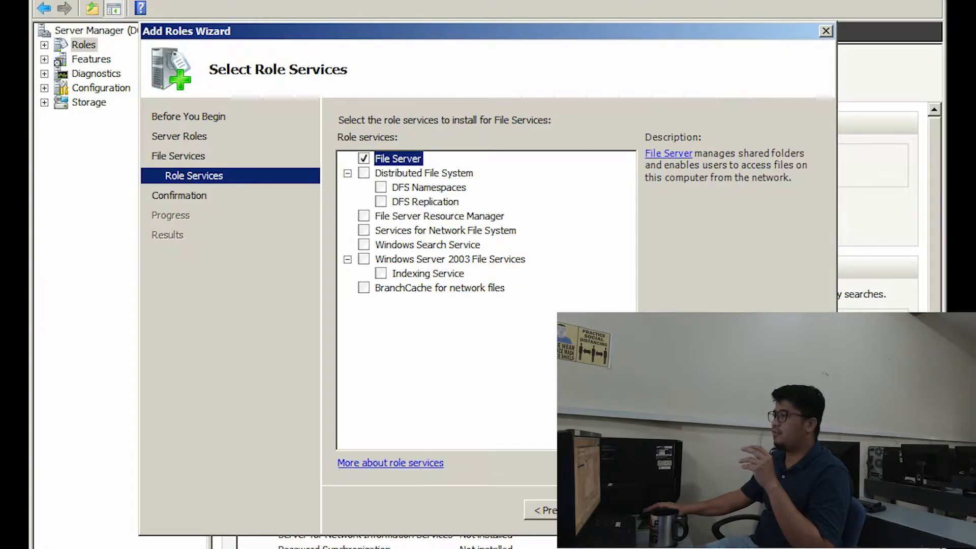
{"action": "left_click", "coordinate": [364, 217]}
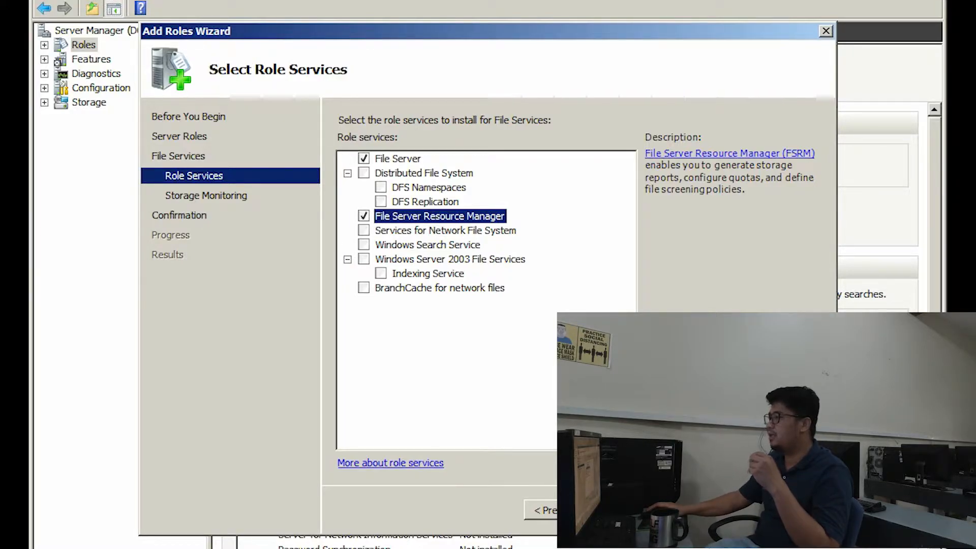
{"action": "left_click", "coordinate": [632, 510]}
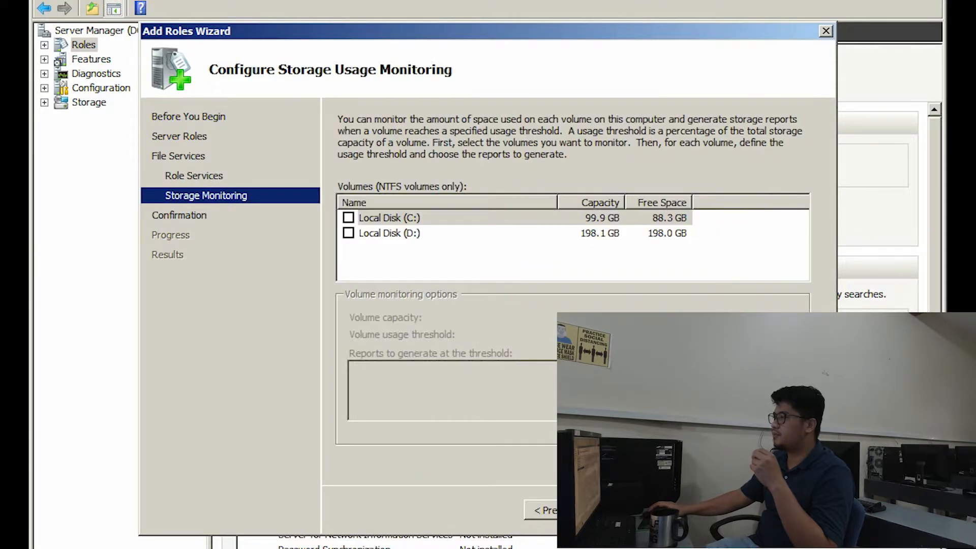
{"action": "left_click", "coordinate": [390, 233]}
{"action": "left_click", "coordinate": [389, 218]}
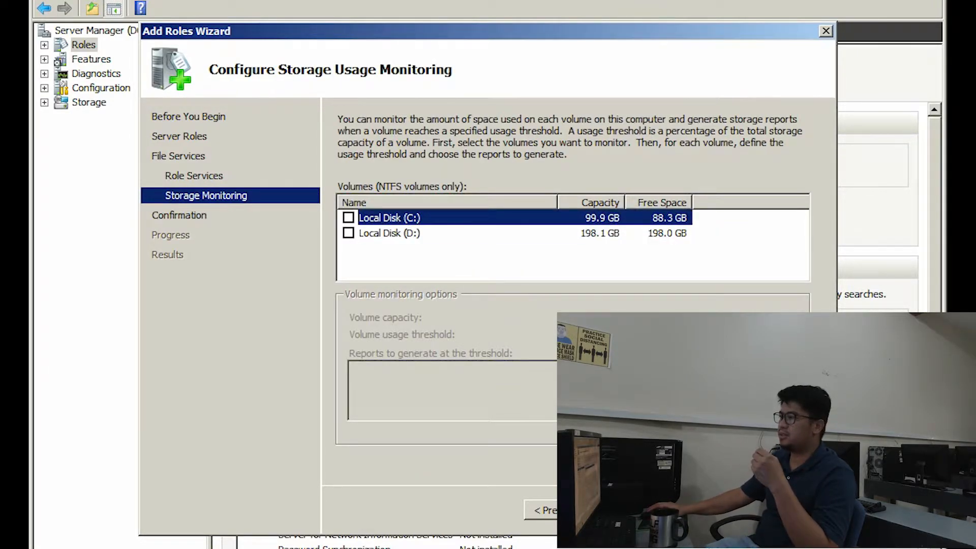
{"action": "left_click", "coordinate": [348, 217]}
{"action": "left_click", "coordinate": [348, 233]}
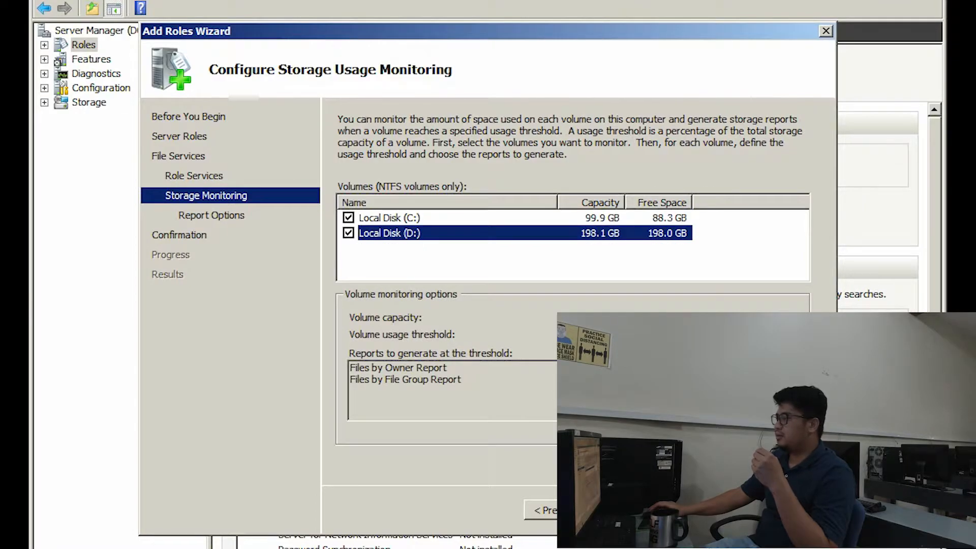
{"action": "left_click", "coordinate": [632, 510]}
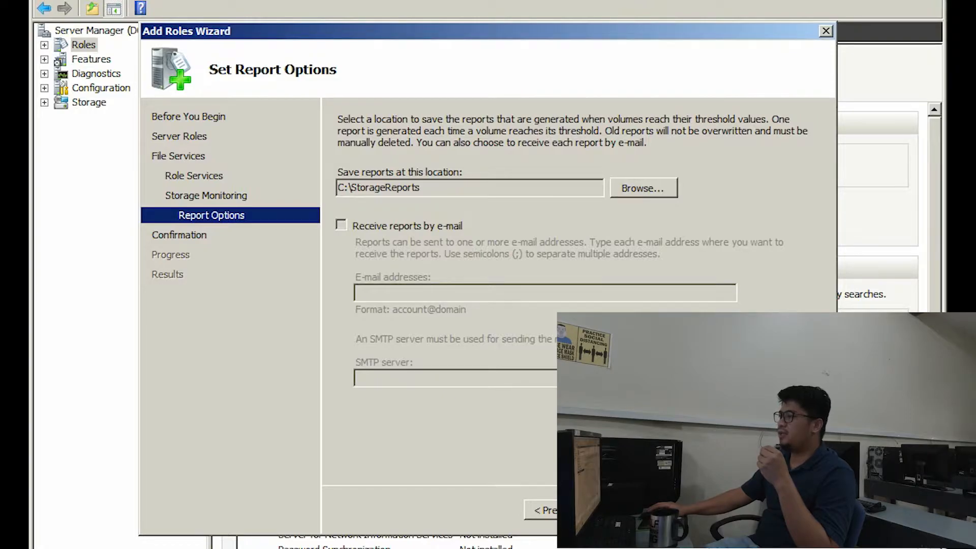
{"action": "left_click", "coordinate": [341, 226]}
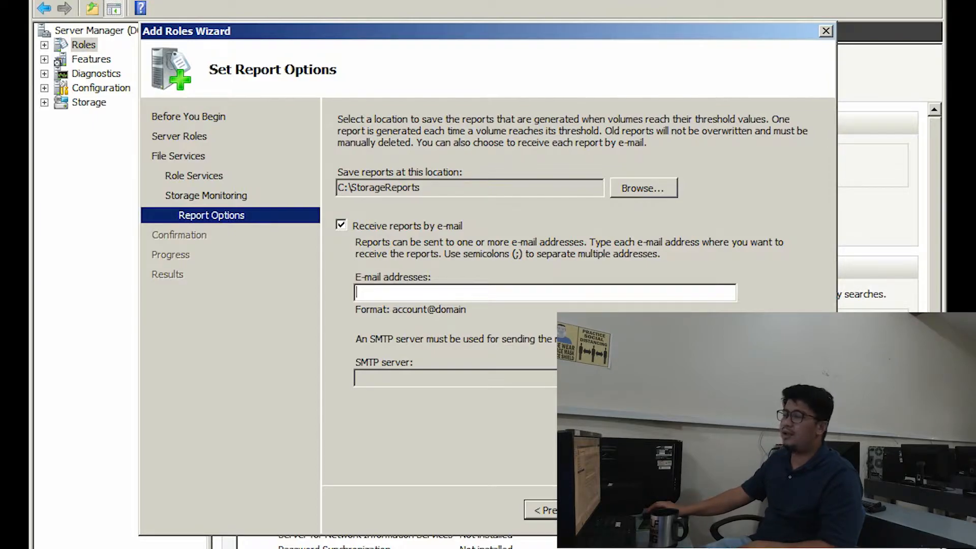
{"action": "left_click", "coordinate": [341, 225]}
{"action": "left_click", "coordinate": [549, 510]}
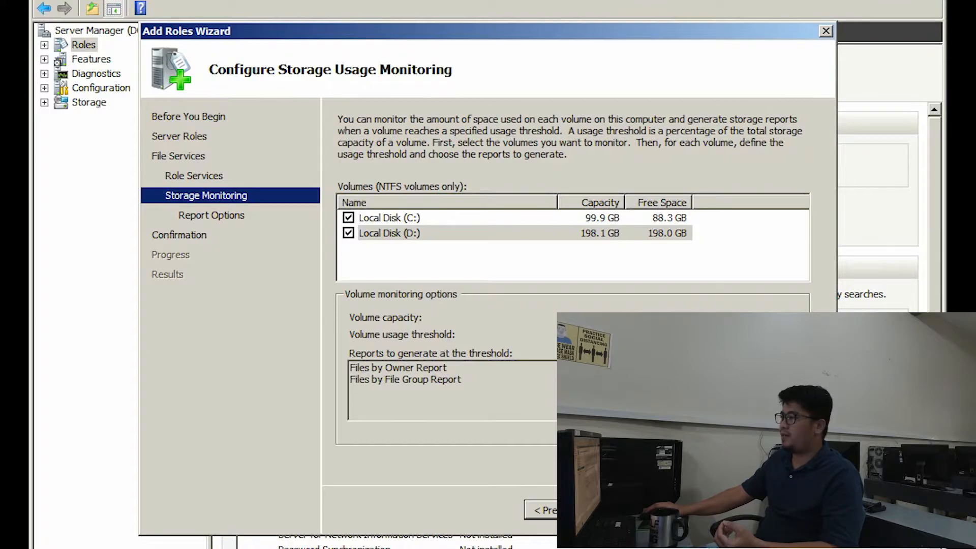
{"action": "left_click", "coordinate": [348, 233]}
{"action": "left_click", "coordinate": [348, 218]}
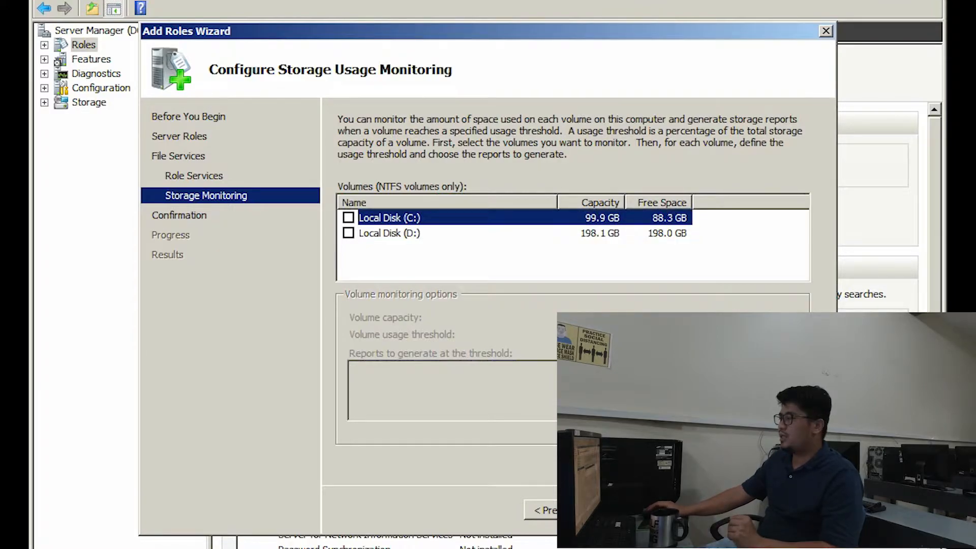
Install the File Services role without monitoring any volume, and close the wizard once the installation completes
{"action": "left_click", "coordinate": [630, 510]}
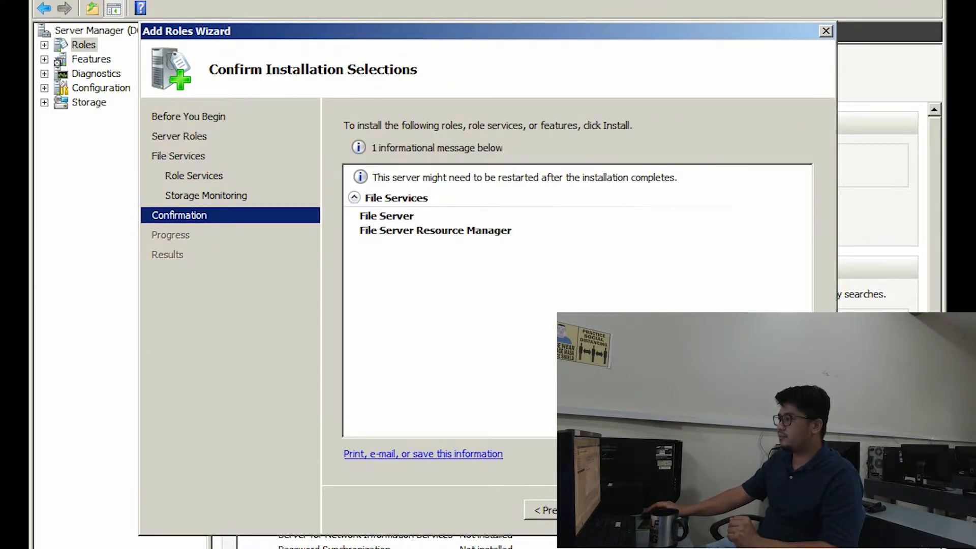
{"action": "left_click", "coordinate": [707, 510]}
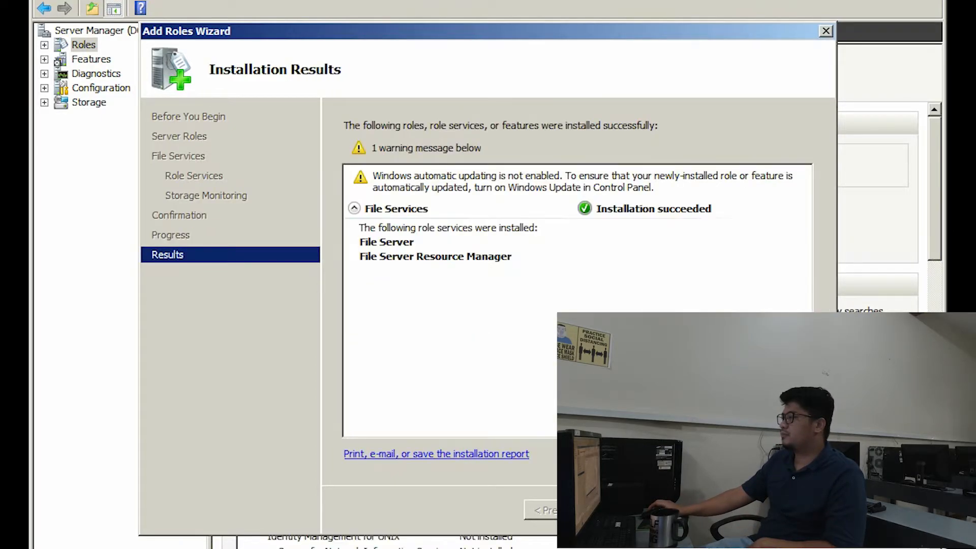
{"action": "left_click", "coordinate": [706, 510]}
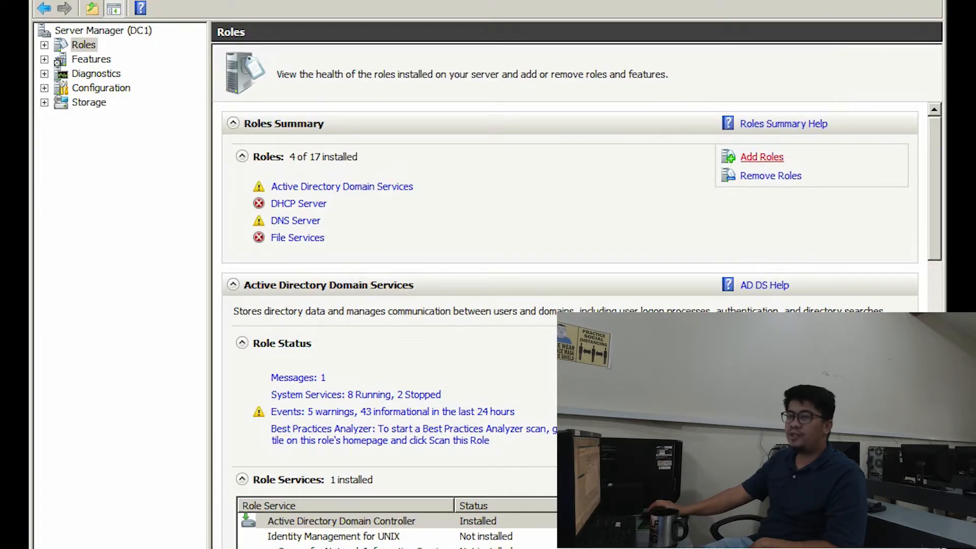
Install the Print and Document Services role with only the Print Server role service, and close the wizard when done
{"action": "left_click", "coordinate": [757, 157]}
{"action": "left_click", "coordinate": [179, 135]}
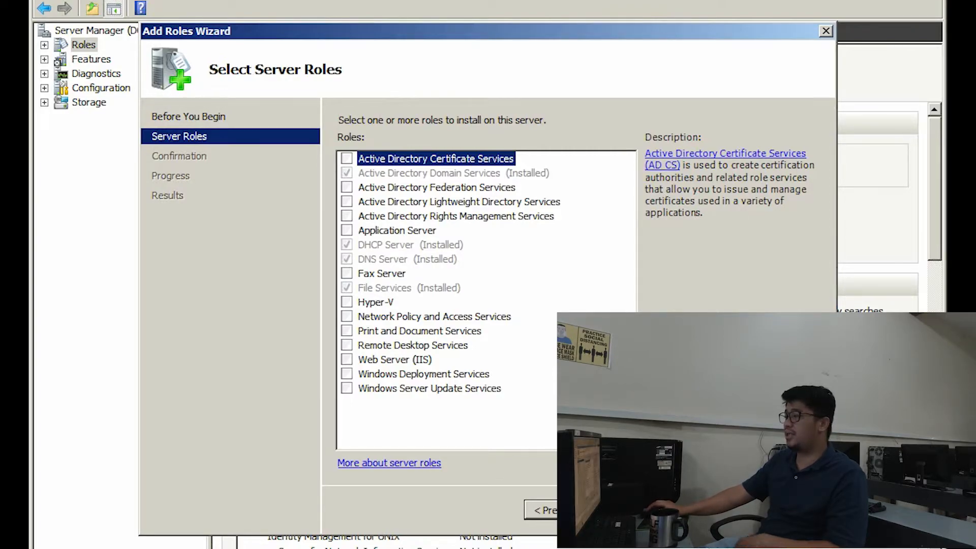
{"action": "left_click", "coordinate": [346, 330]}
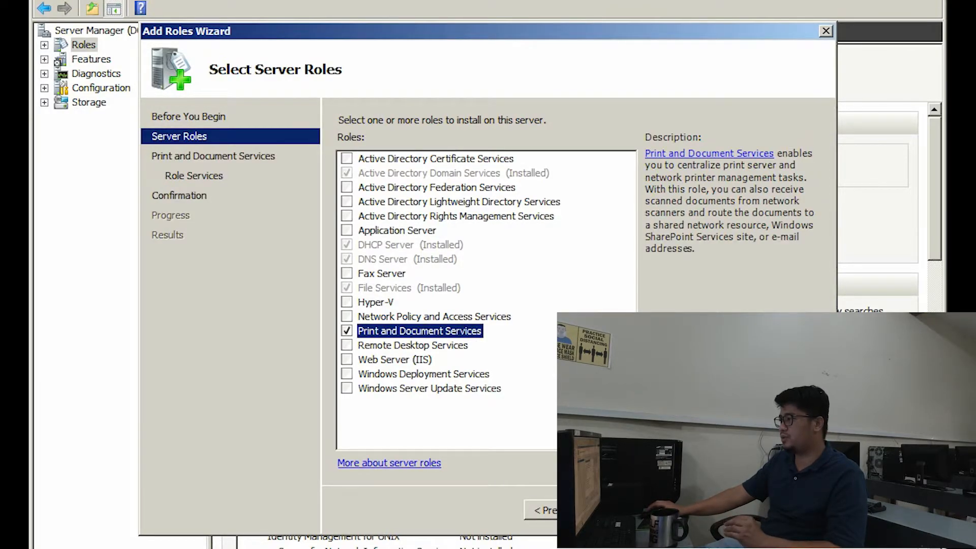
{"action": "left_click", "coordinate": [628, 510]}
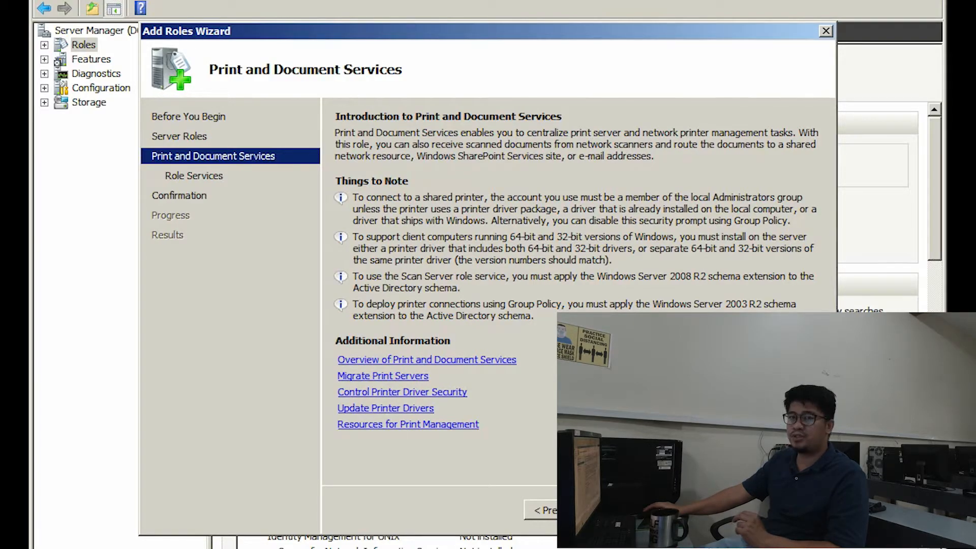
{"action": "left_click", "coordinate": [630, 510]}
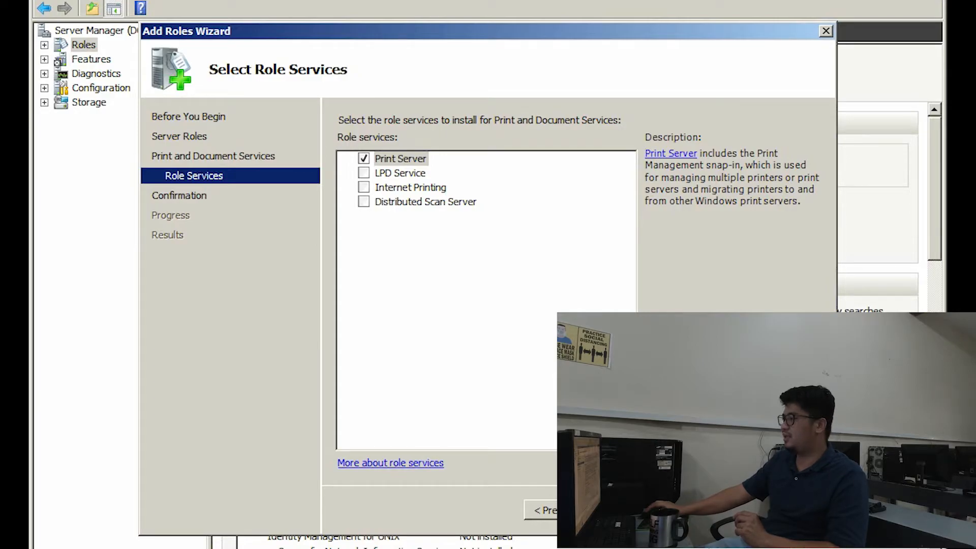
{"action": "left_click", "coordinate": [630, 510]}
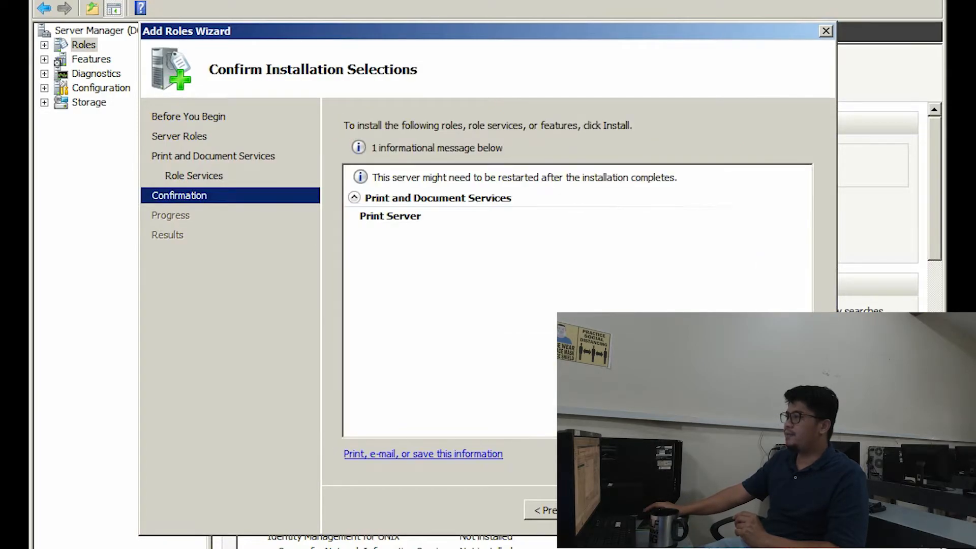
{"action": "left_click", "coordinate": [704, 510]}
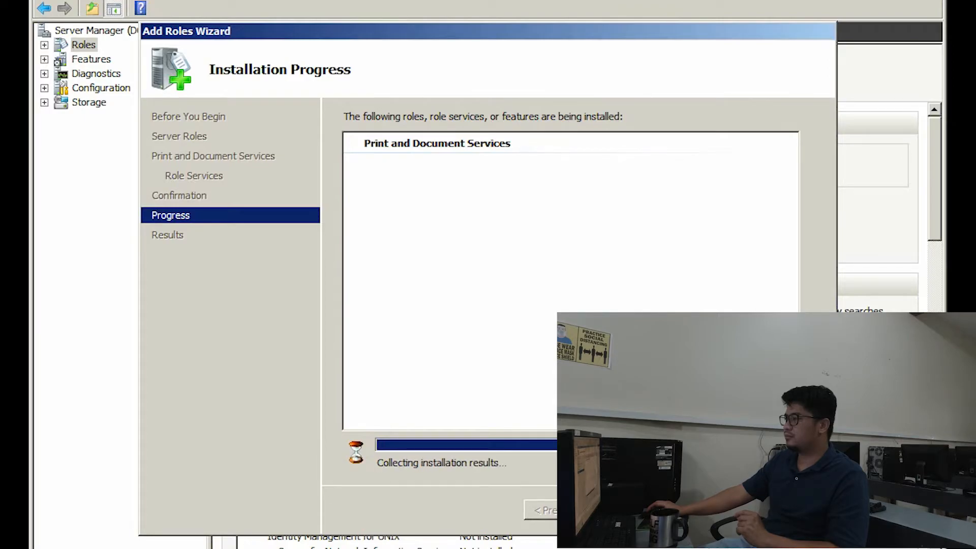
{"action": "key", "text": "Return"}
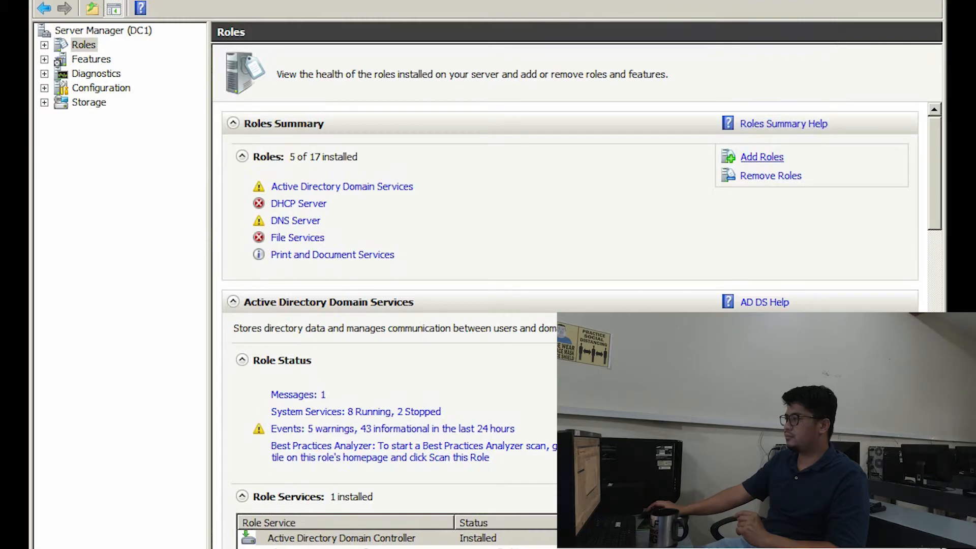
Start adding another role and select Remote Desktop Services as the server role
{"action": "left_click", "coordinate": [763, 157]}
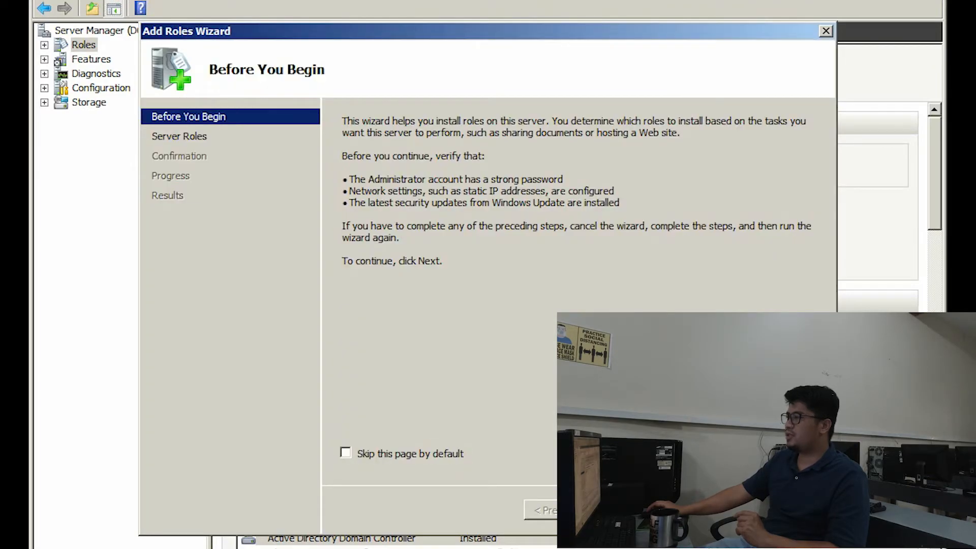
{"action": "key", "text": "Return"}
{"action": "right_click", "coordinate": [413, 345]}
{"action": "left_click", "coordinate": [347, 346]}
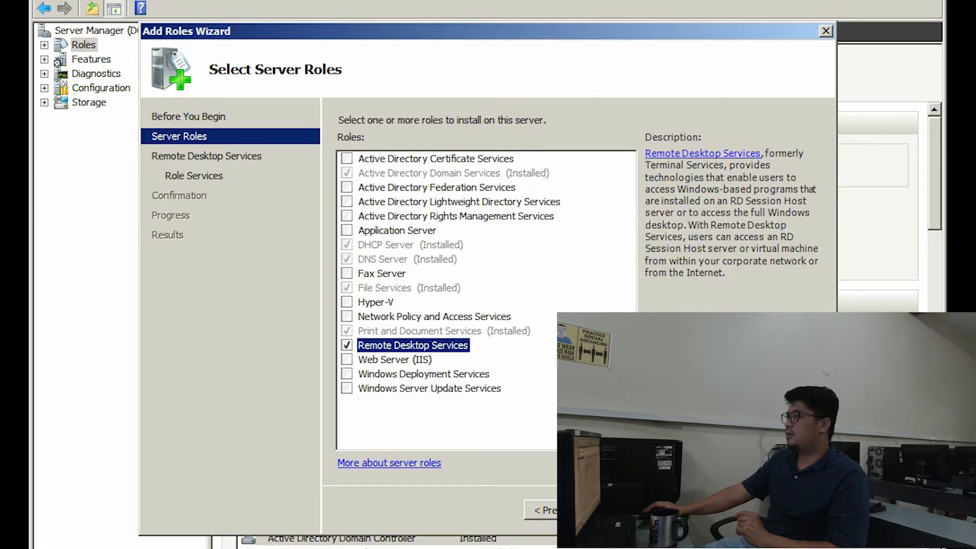
{"action": "left_click", "coordinate": [631, 510]}
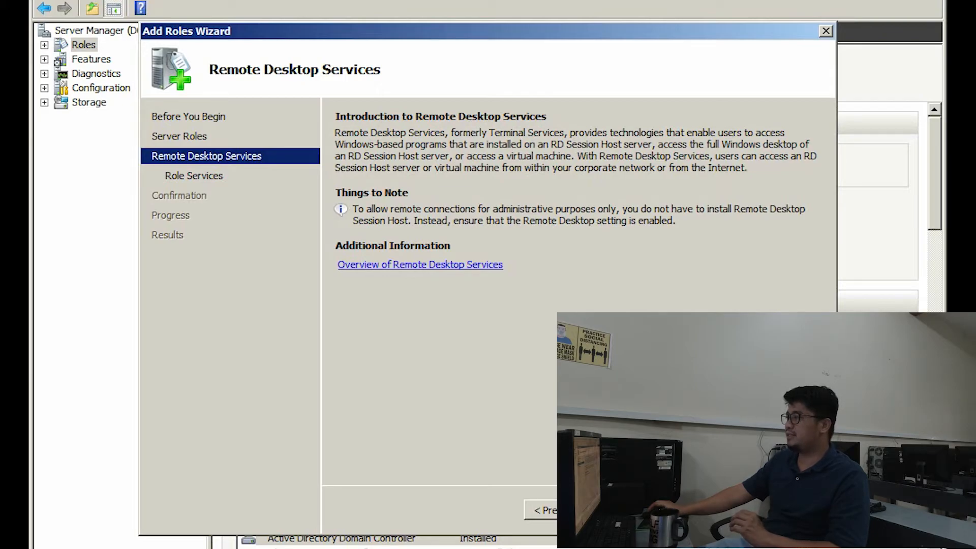
Select the Remote Desktop Session Host role service, choosing to install it anyway with Active Directory Domain Services, and pass the application compatibility notice
{"action": "left_click", "coordinate": [627, 510]}
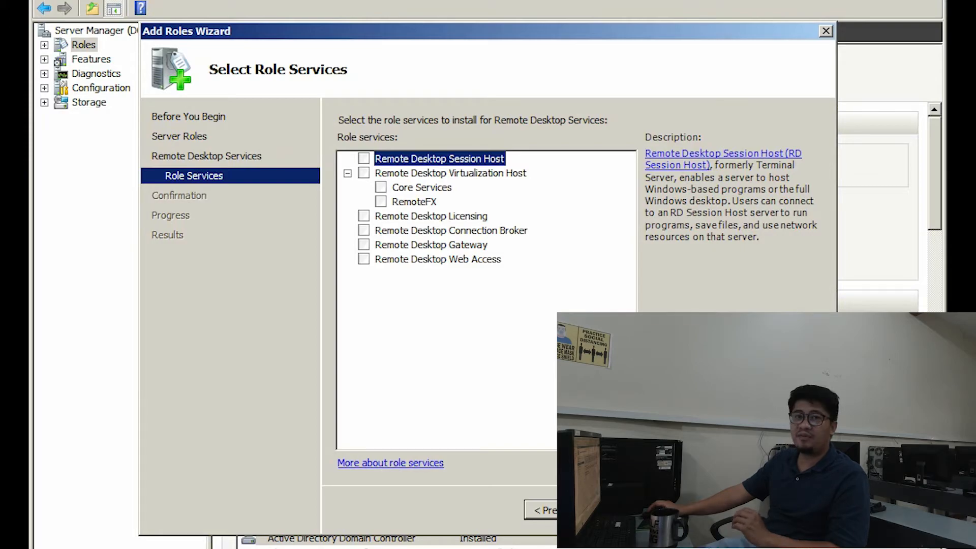
{"action": "left_click", "coordinate": [364, 159]}
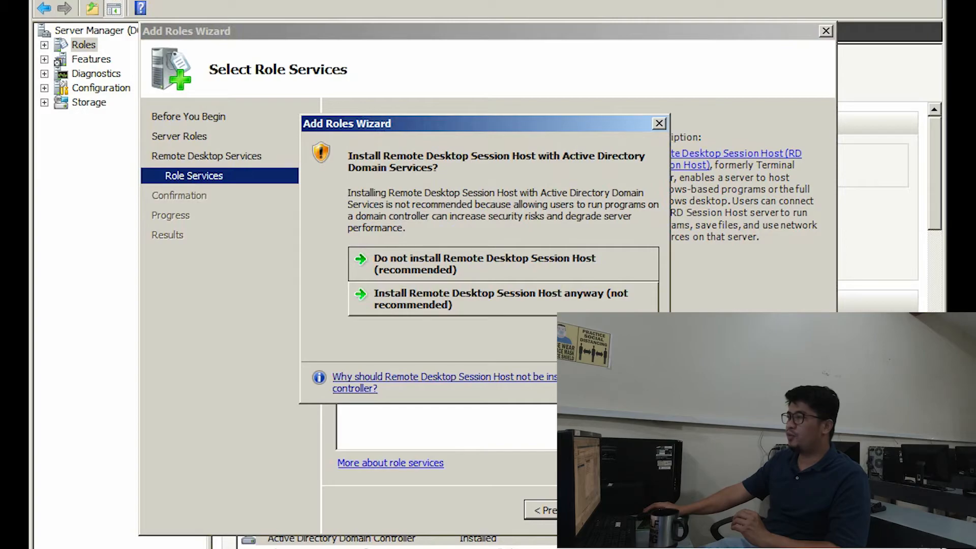
{"action": "left_click", "coordinate": [500, 299]}
{"action": "left_click", "coordinate": [629, 510]}
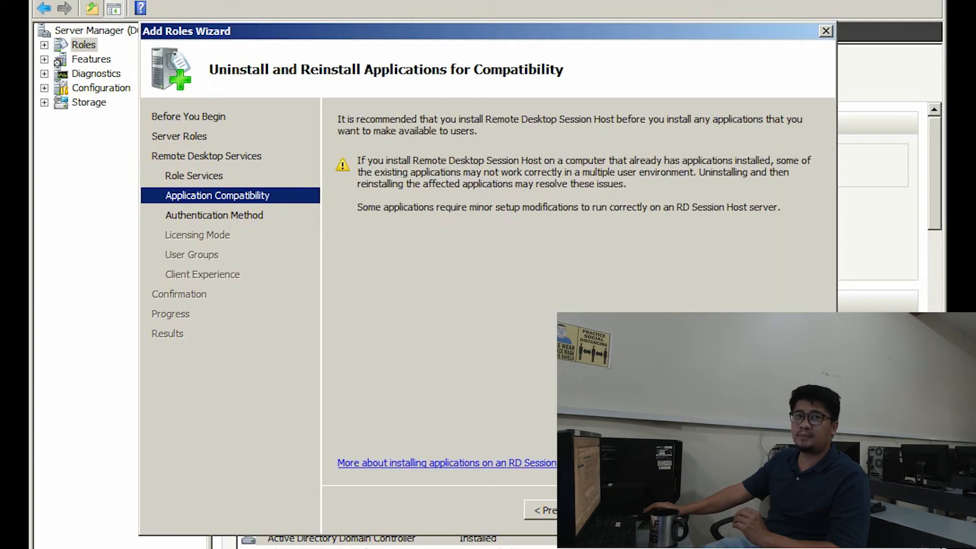
{"action": "left_click", "coordinate": [628, 510]}
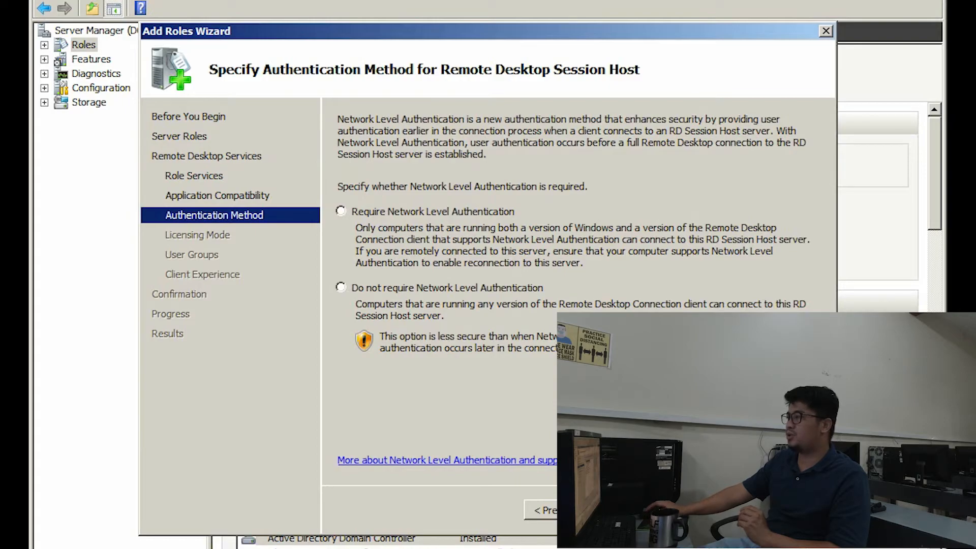
Do not require Network Level Authentication, keeping licensing at Configure later, Administrators as the only user group and all client experience options off
{"action": "left_click", "coordinate": [340, 287]}
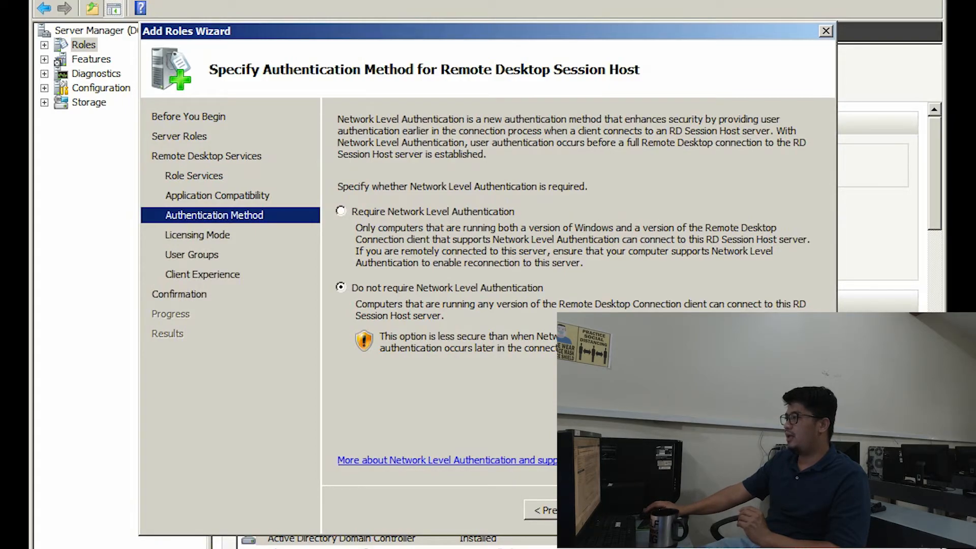
{"action": "left_click", "coordinate": [628, 510]}
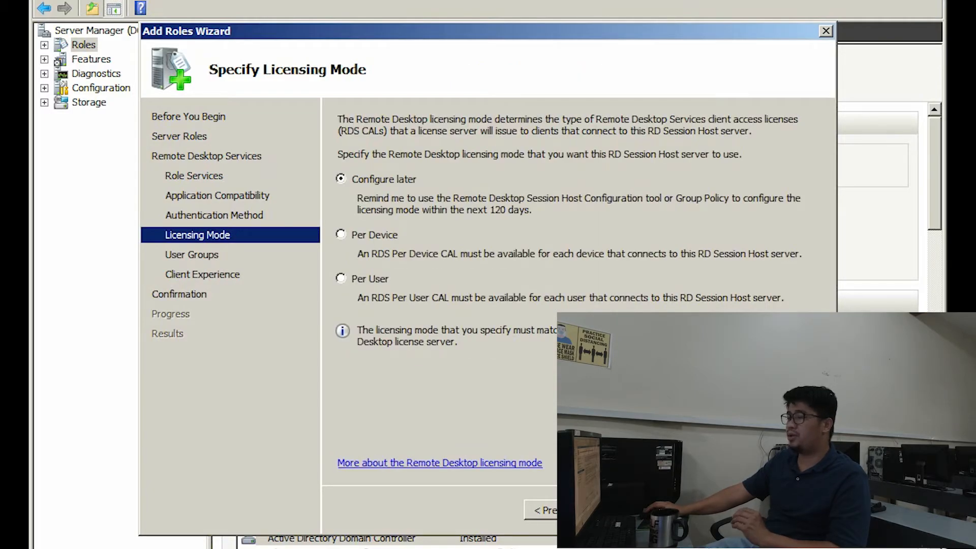
{"action": "left_click", "coordinate": [629, 510]}
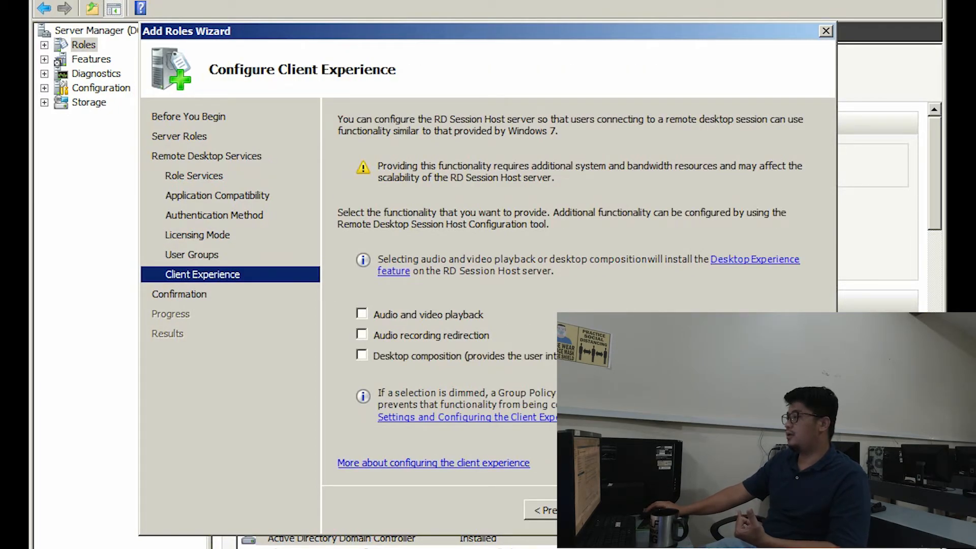
{"action": "left_click", "coordinate": [567, 510]}
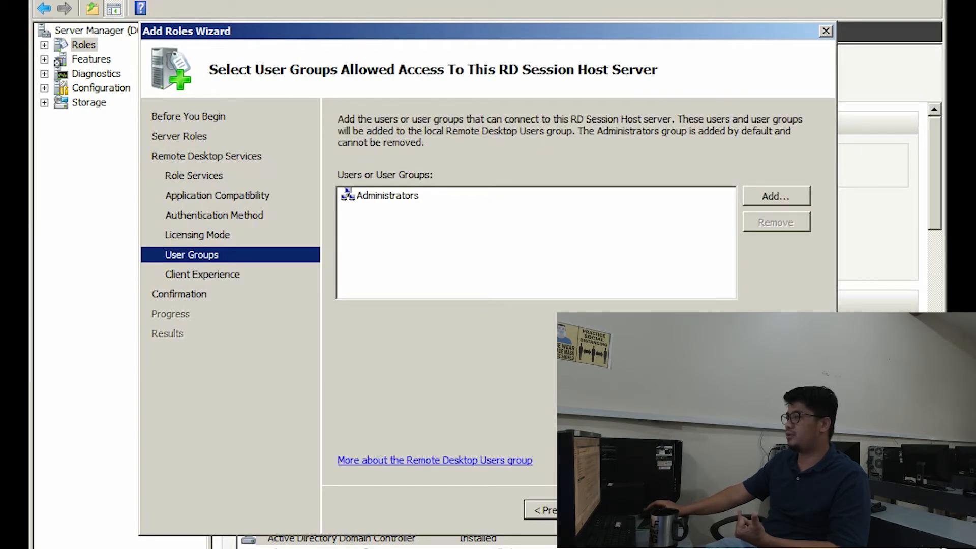
{"action": "left_click", "coordinate": [630, 509]}
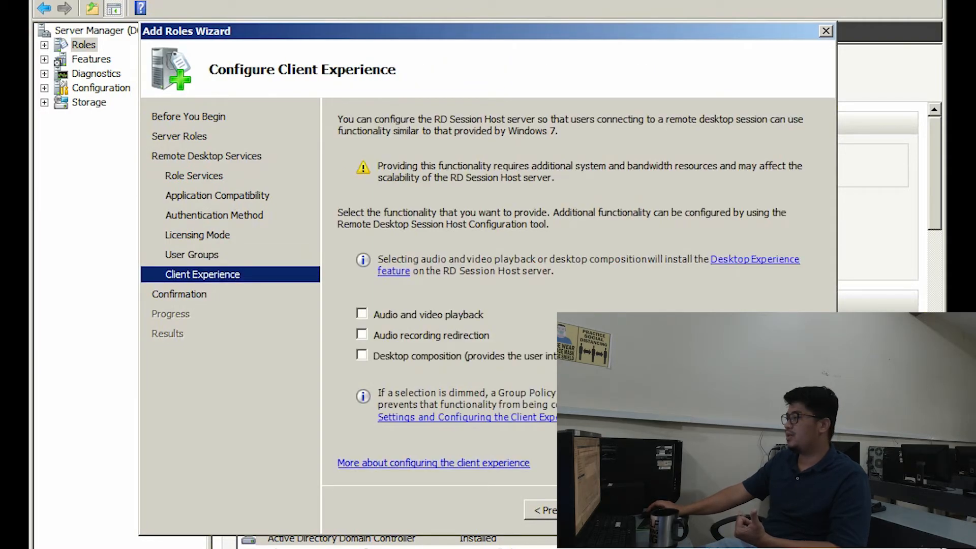
{"action": "left_click", "coordinate": [631, 510]}
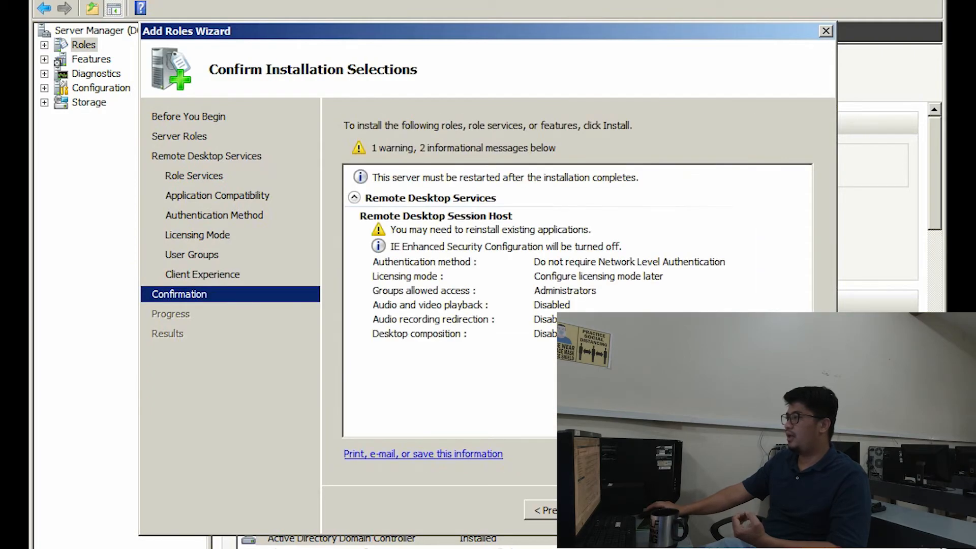
Install Remote Desktop Services, close the wizard and restart the server immediately to finish the installation
{"action": "left_click", "coordinate": [645, 510]}
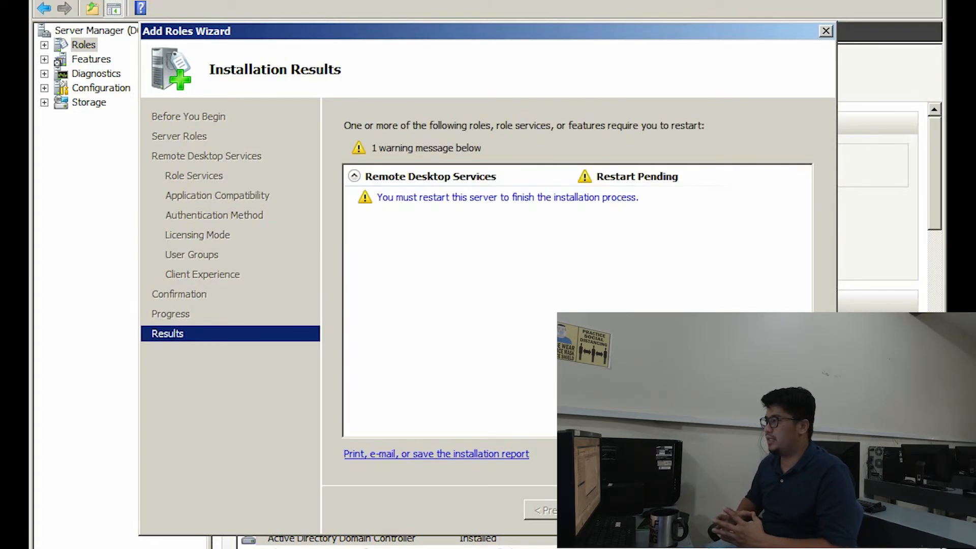
{"action": "key", "text": "Return"}
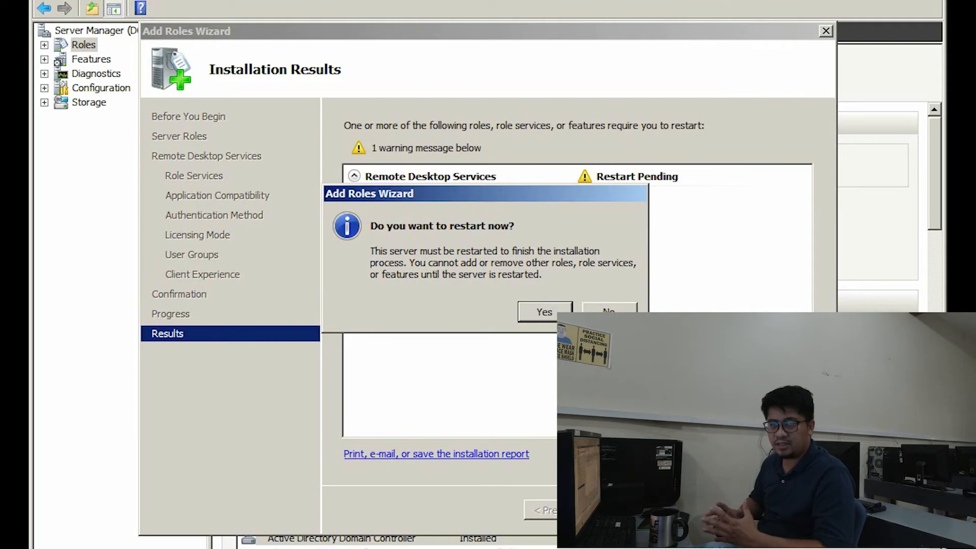
{"action": "key", "text": "Return"}
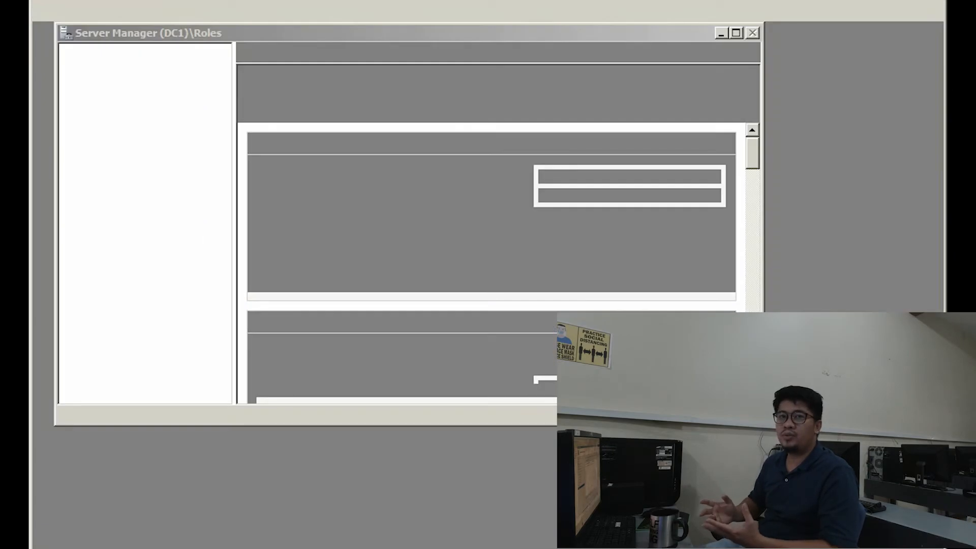